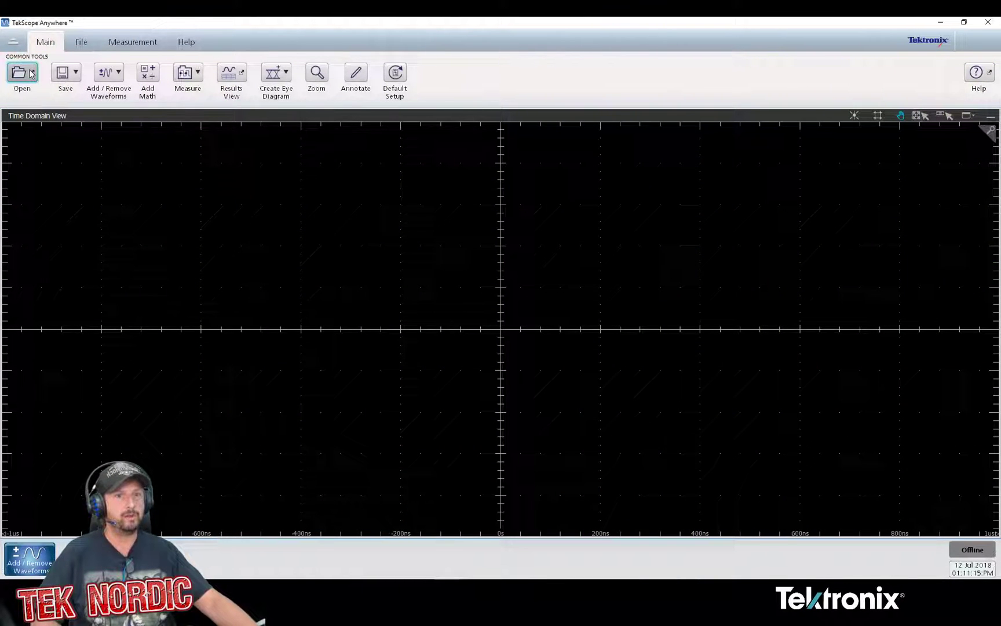
Load the 8GPRBS7_70mV_10M_Ch3.wfm waveform file as Ref1.
click(19, 72)
click(557, 206)
click(708, 438)
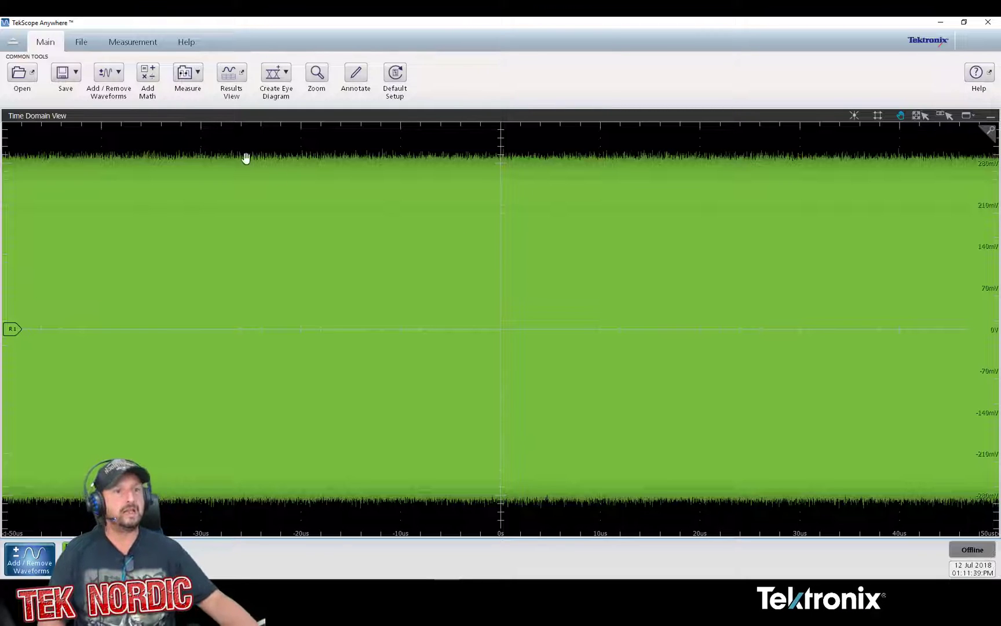
Add a TIE jitter measurement on Ref1 from the Measurement Library's Jitter list.
click(191, 79)
click(187, 238)
click(197, 448)
double_click(148, 469)
Add a Time Trend plot of Meas1's TIE beneath the Ref1 waveform.
click(36, 506)
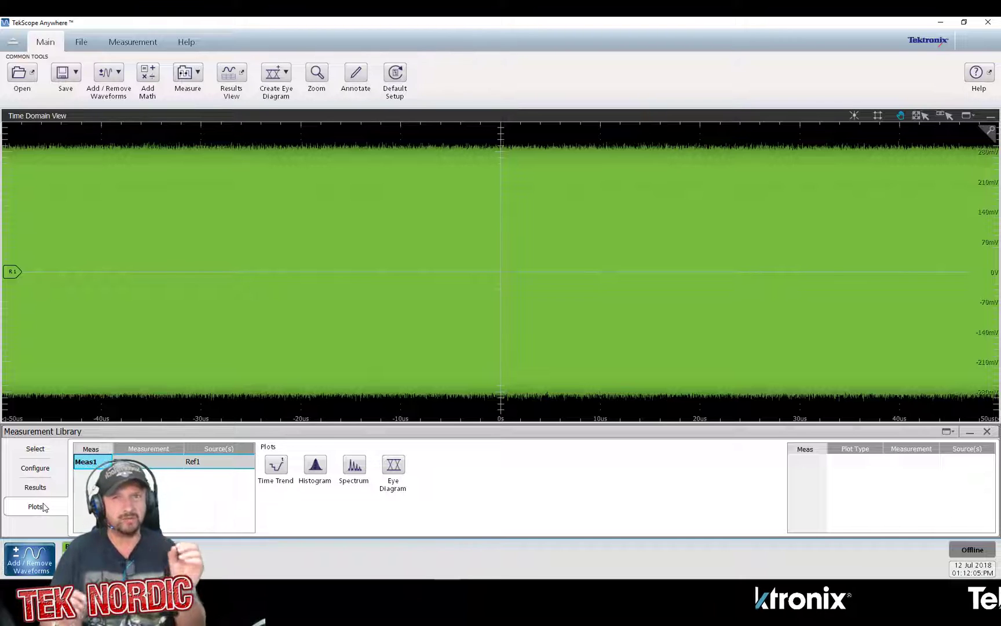
click(277, 465)
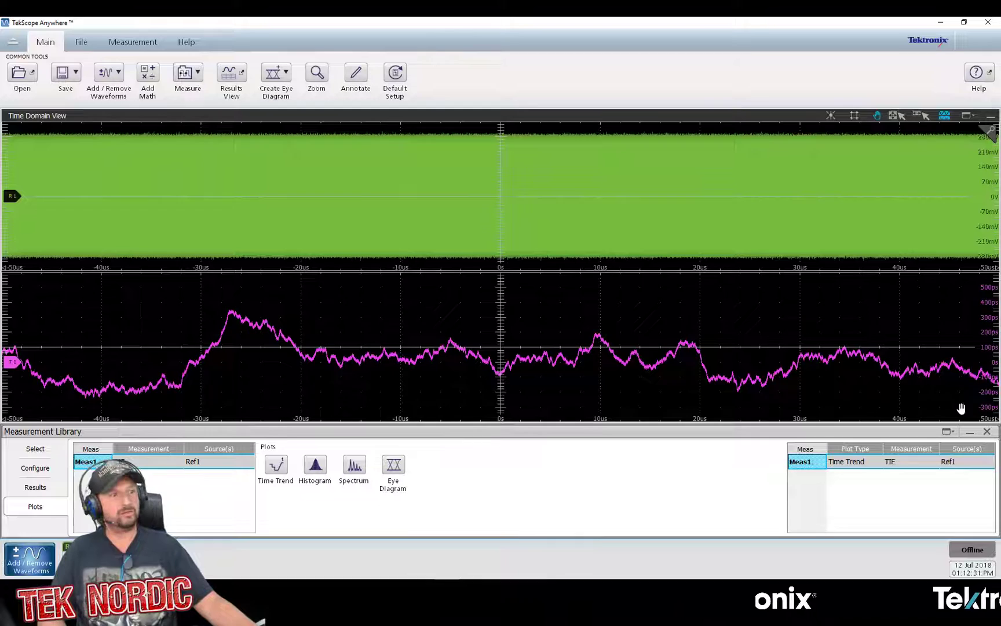
Check Meas1's clock recovery settings, then add two more TIE measurements, Meas2 and Meas3.
click(38, 468)
click(341, 451)
click(36, 449)
click(146, 468)
click(145, 468)
Set Meas2's clock recovery to Constant Clock - Fixed at 8 GHz.
click(35, 467)
click(219, 476)
click(97, 479)
click(339, 452)
click(356, 475)
click(345, 418)
click(502, 482)
click(488, 318)
click(550, 318)
click(510, 423)
Set Meas3's clock recovery to PLL - Custom BW.
click(209, 492)
click(351, 456)
click(376, 476)
click(337, 360)
Add a Time Trend plot for Meas2's TIE and select Meas3 for plotting.
click(34, 507)
click(220, 477)
click(281, 473)
click(220, 493)
Add Meas3's time trend, then a Meas1 TIE spectrum with linear vertical and log frequency scales.
click(276, 471)
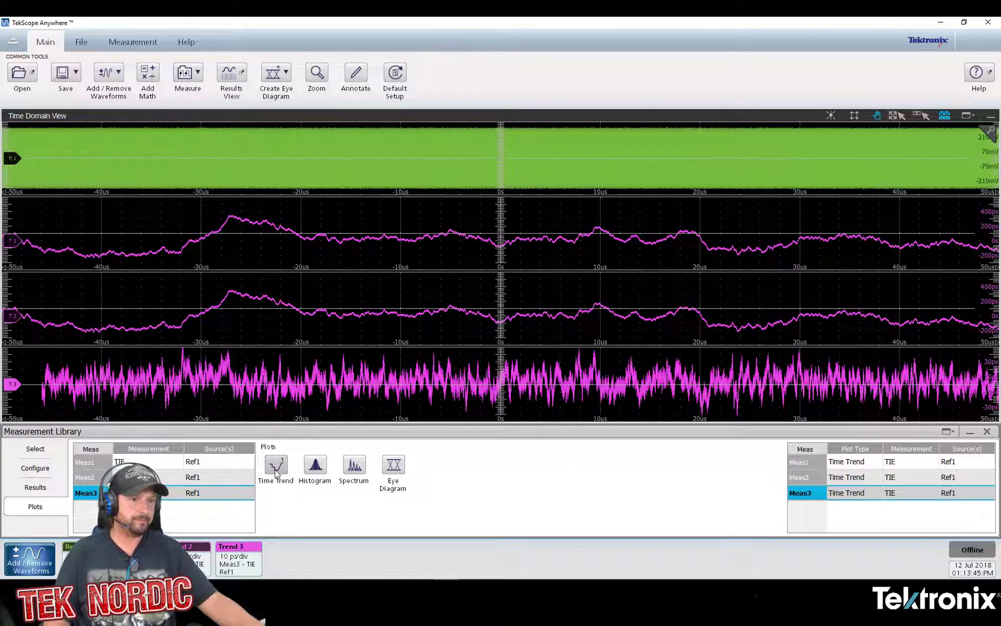
click(153, 462)
click(360, 474)
right_click(348, 243)
click(387, 168)
click(399, 254)
click(469, 301)
click(313, 305)
Add a Meas2 TIE spectrum plot with linear vertical scale and logarithmic frequency axis.
click(151, 476)
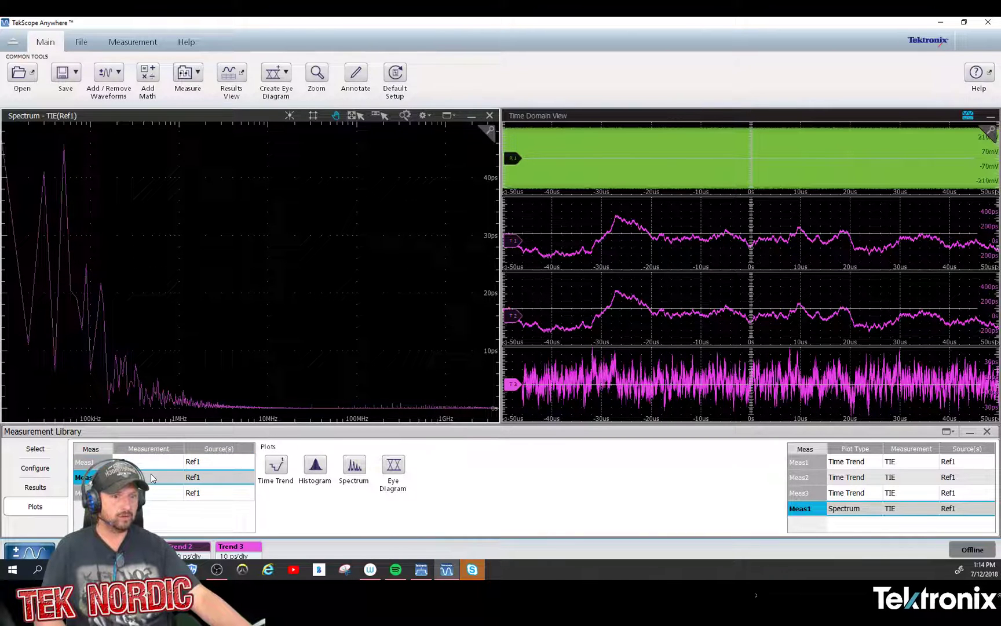
click(364, 476)
right_click(246, 226)
click(271, 150)
click(290, 239)
click(367, 289)
click(280, 375)
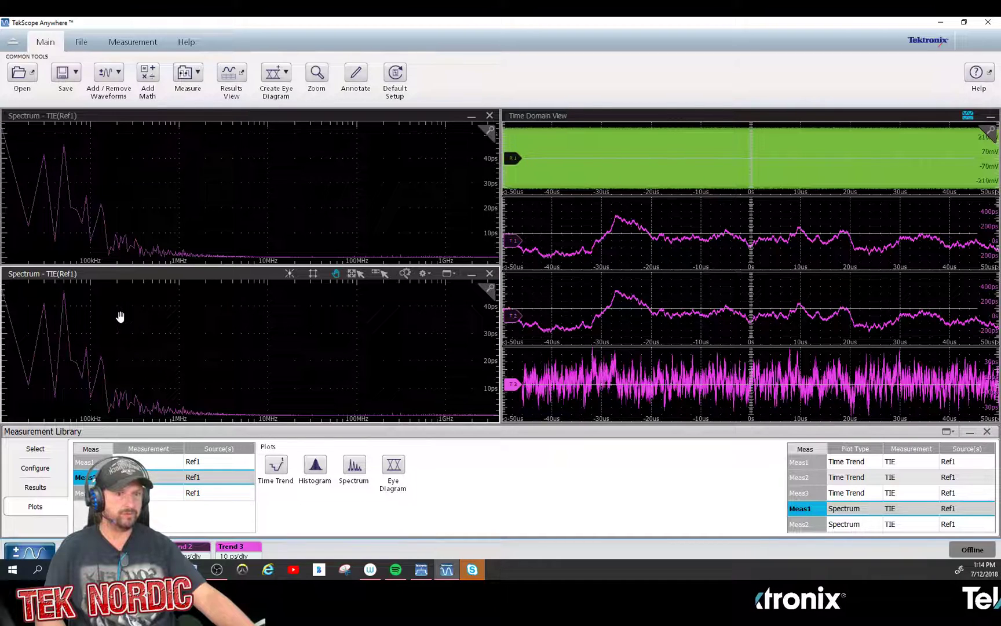
Add a Meas3 TIE spectrum plot with linear vertical scale and logarithmic frequency axis.
click(134, 492)
click(356, 466)
click(191, 258)
click(227, 192)
click(243, 275)
click(308, 314)
click(170, 224)
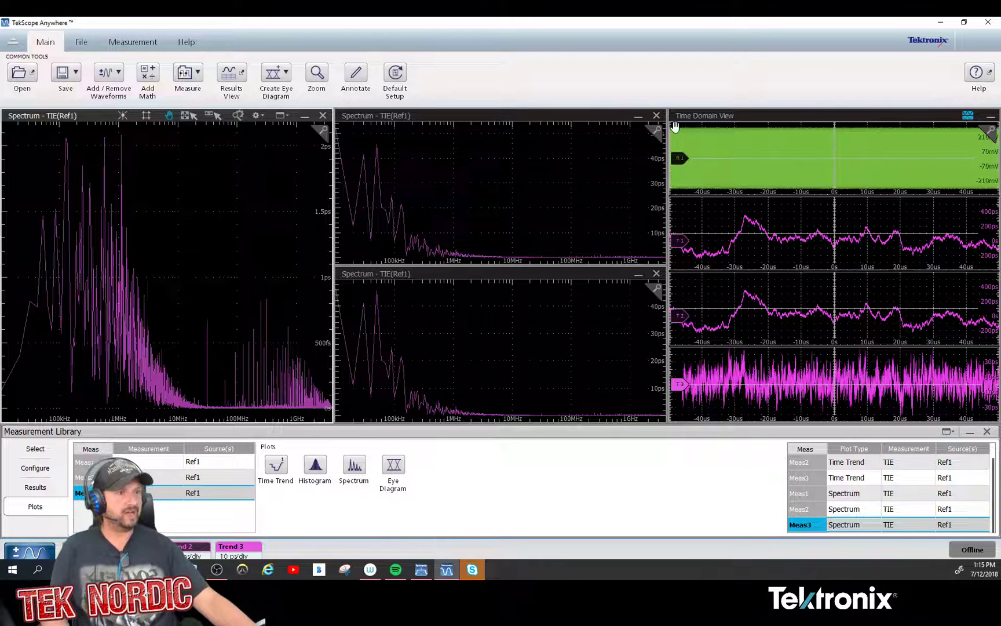
Change Meas3's PLL loop bandwidth from 1 MHz to 5M.
click(51, 473)
triple_click(501, 519)
text(5M)
key(Return)
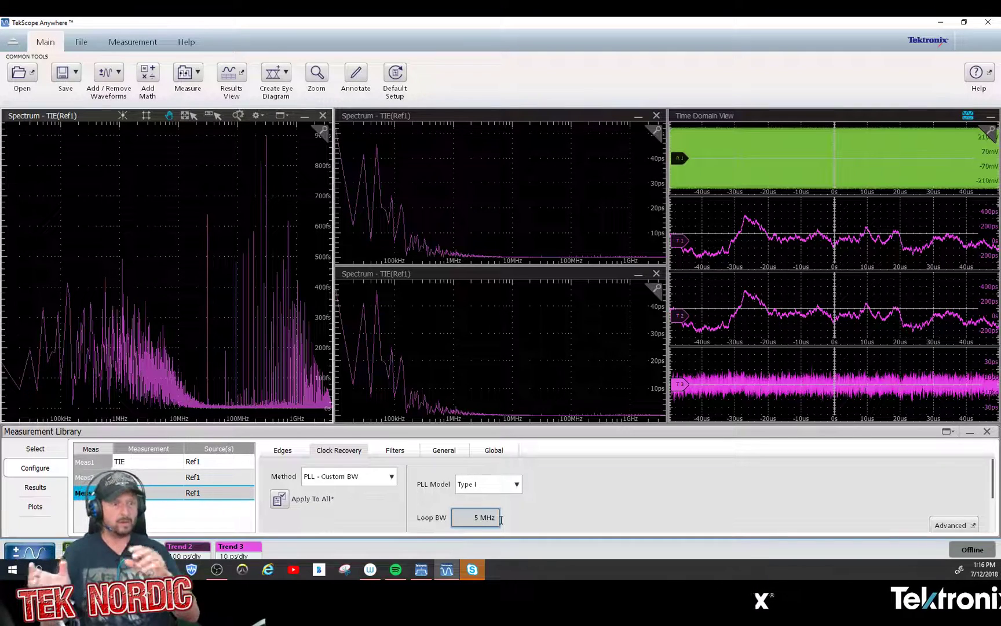
Show the results table and drag the splitter up to enlarge the measurement area.
click(501, 518)
click(36, 488)
drag(376, 427, 382, 252)
Add RJ and DJ jitter measurements on Ref1 as Meas4 and Meas5.
mouse_move(815, 378)
click(51, 338)
click(191, 360)
click(380, 359)
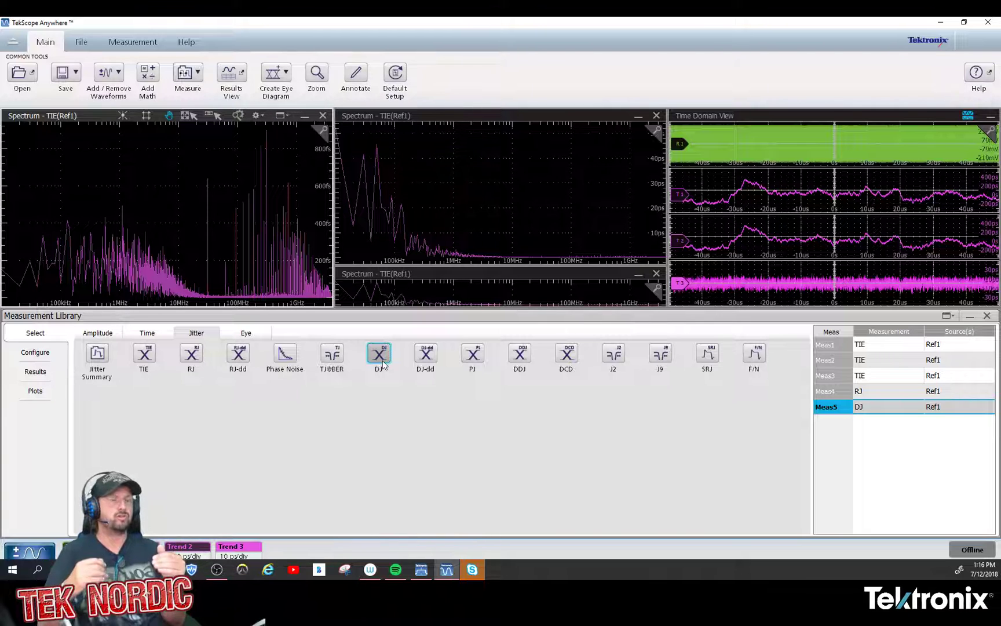
Review Meas4 RJ and Meas5 DJ clock recovery settings, then return to the results table.
click(45, 352)
click(147, 394)
click(332, 334)
click(149, 409)
click(326, 336)
click(41, 373)
Add another RJ and DJ pair on Ref1 as Meas6 and Meas7.
click(36, 334)
click(189, 358)
click(378, 356)
Set Meas6 and Meas7 clock recovery to Constant Clock - Mean and view the results.
click(40, 355)
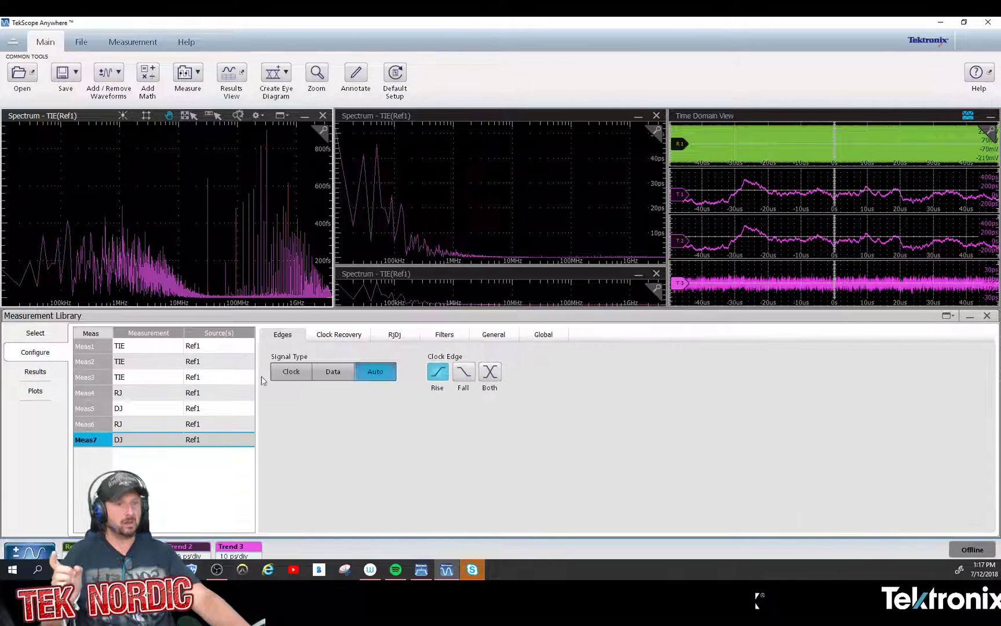
click(117, 429)
click(322, 335)
click(374, 363)
click(367, 420)
click(145, 444)
click(348, 336)
click(389, 361)
click(371, 425)
click(46, 374)
click(693, 429)
mouse_move(702, 429)
click(687, 444)
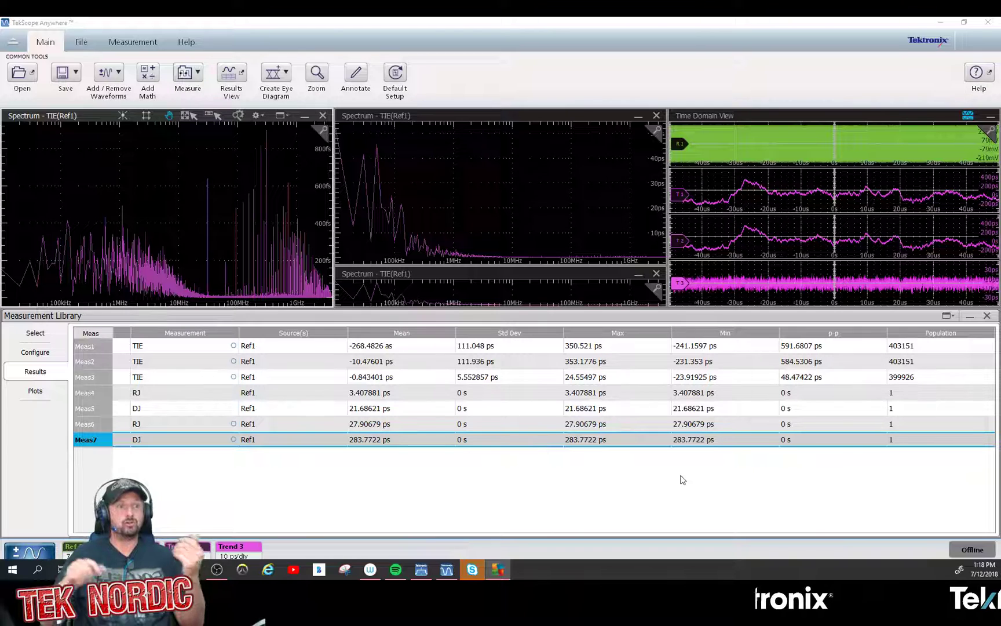